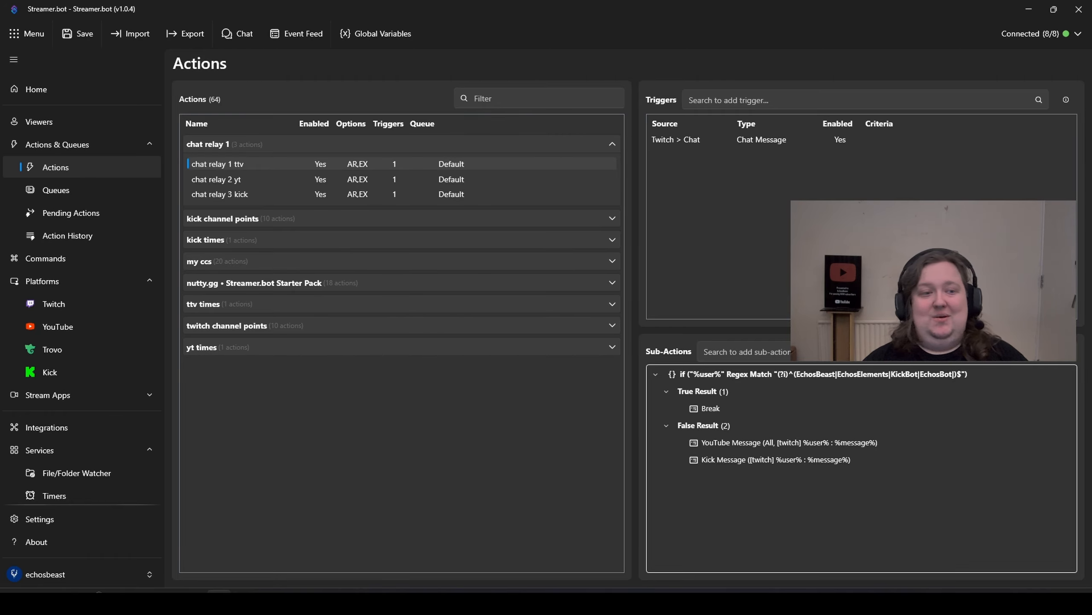
Look over the Home, Platforms and Actions & Queues pages, and return to the Actions list
click(73, 90)
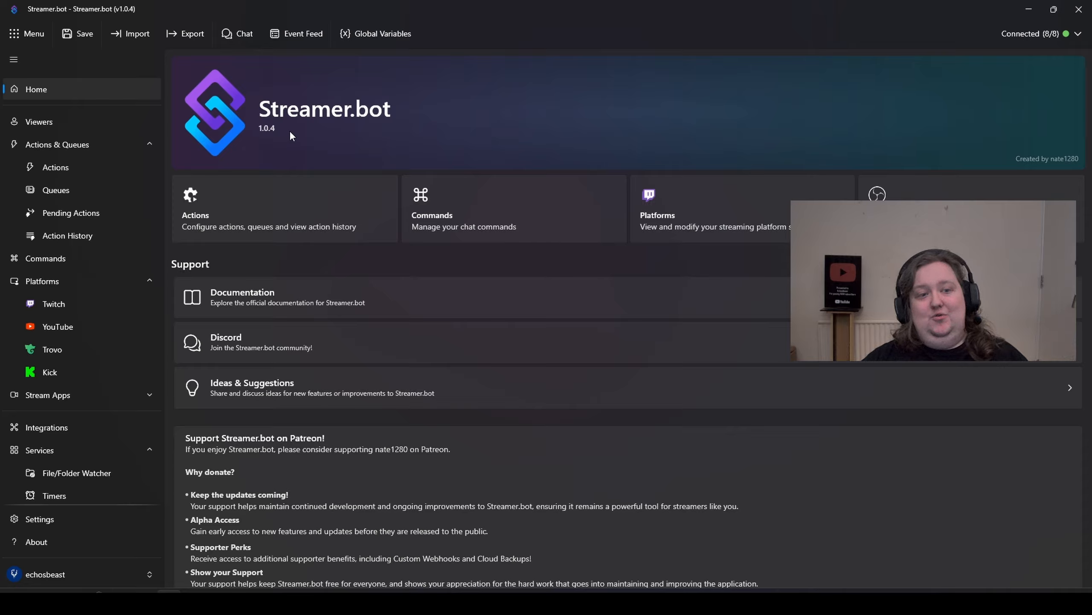
click(59, 288)
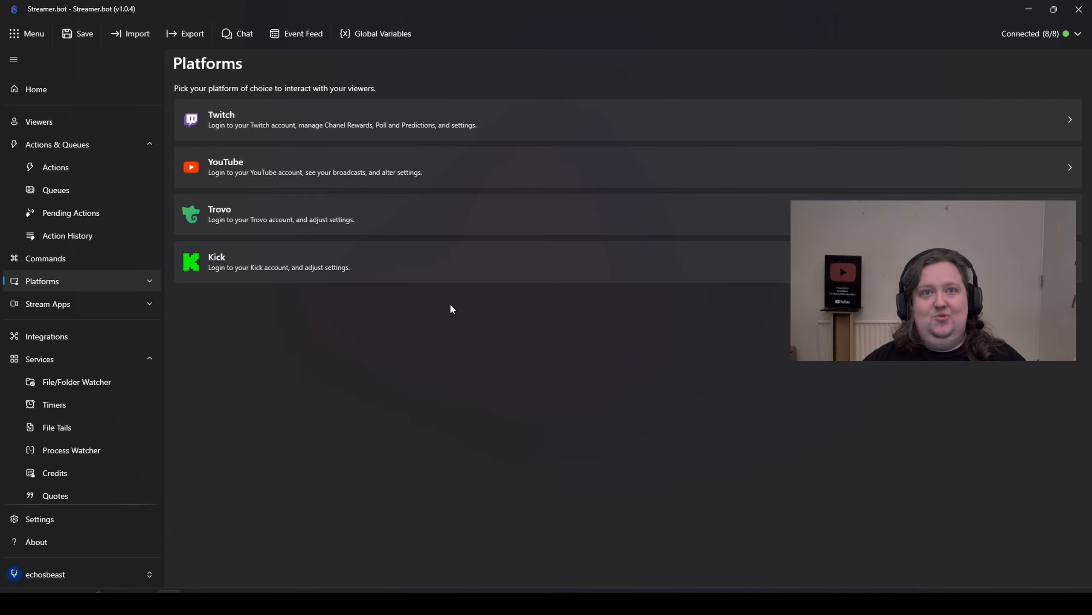
click(80, 145)
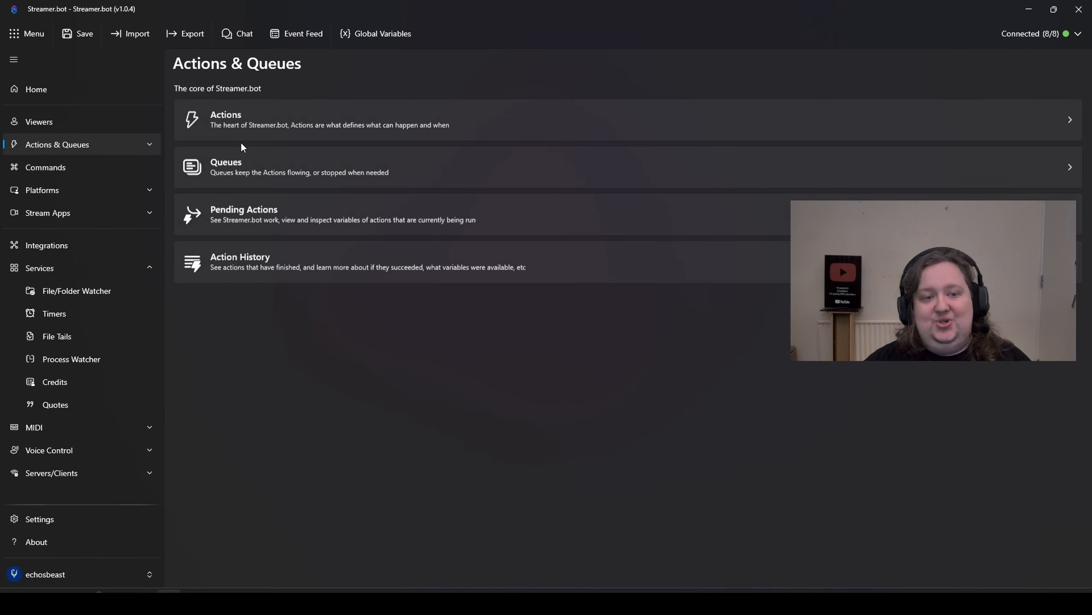
click(275, 123)
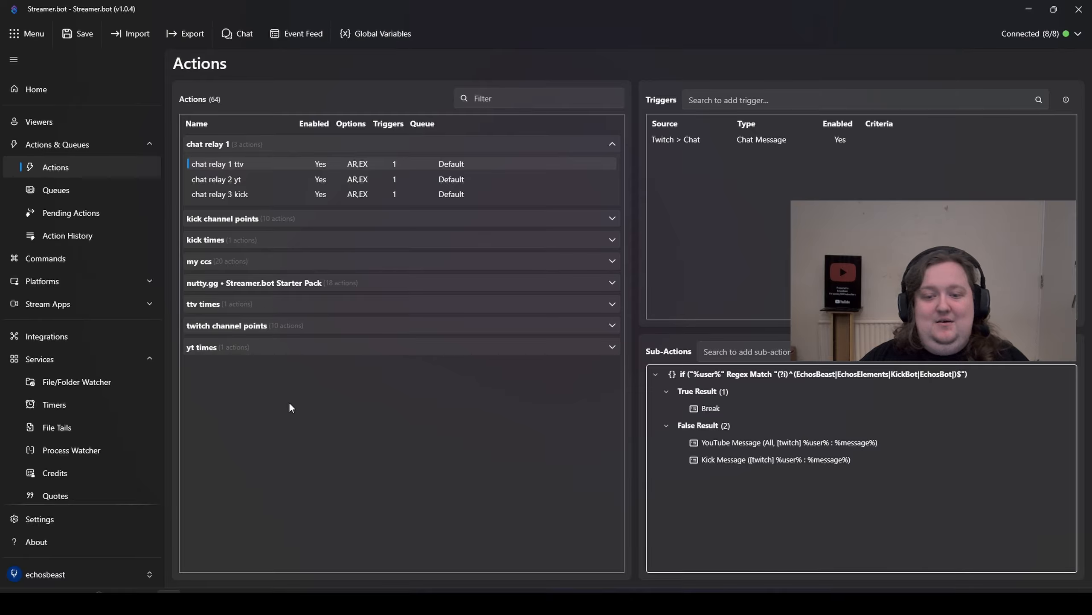
Examine the options for adding an action in the empty area of the actions list
right_click(289, 404)
click(200, 98)
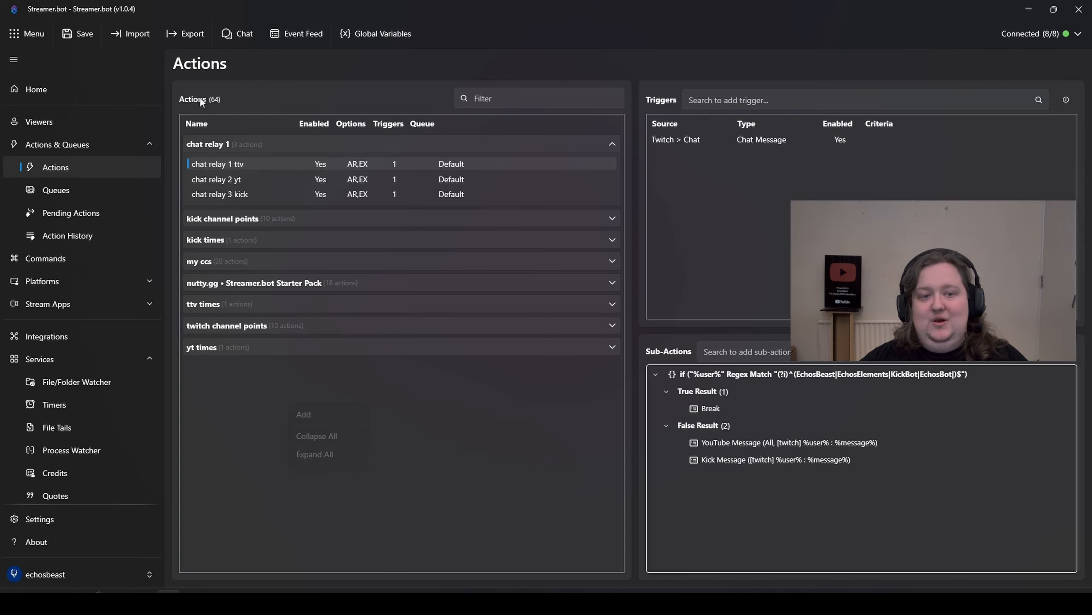
right_click(375, 430)
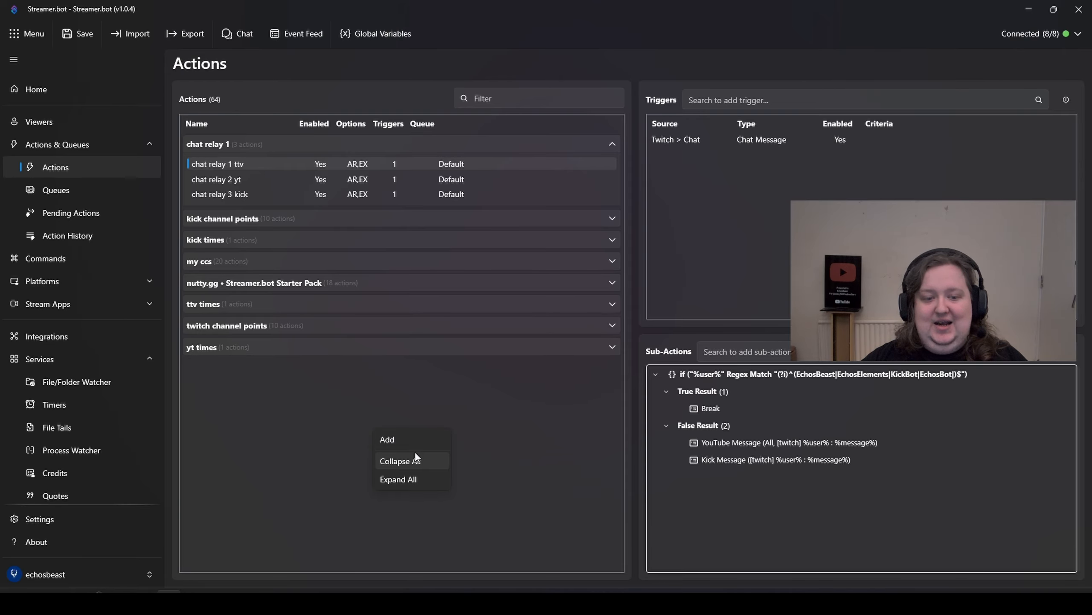
click(295, 412)
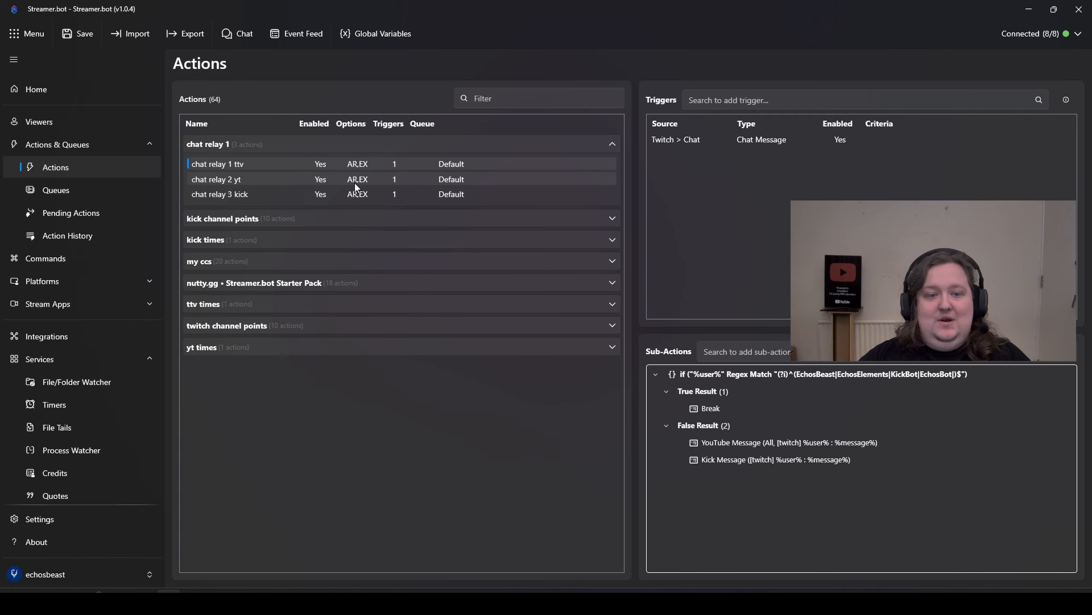
Open the "chat relay 1 ttv" action for editing, review its name, group and run options, and close it unchanged
right_click(241, 163)
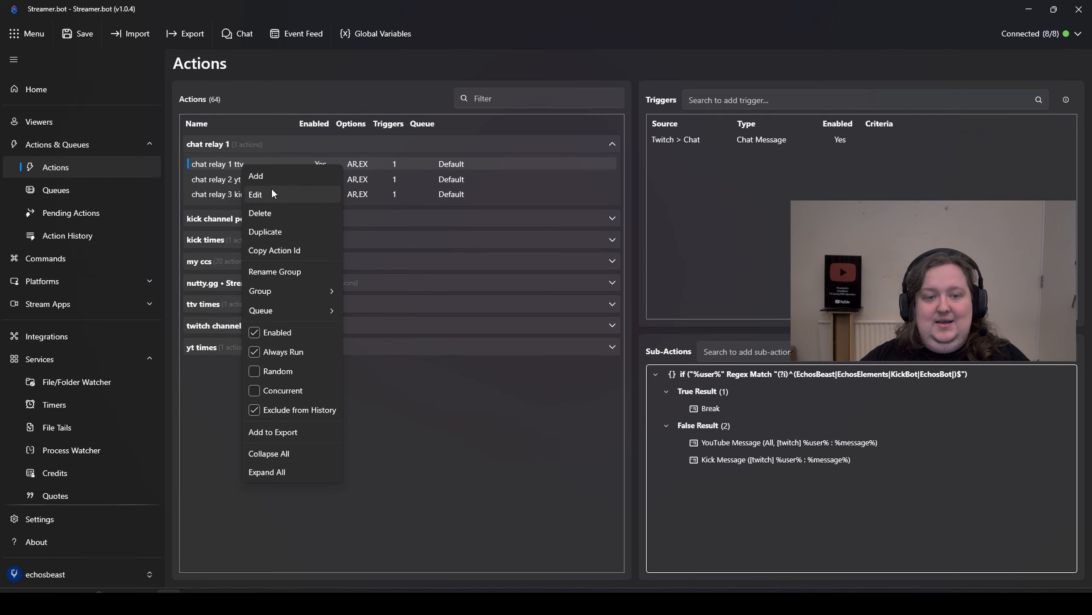
click(274, 194)
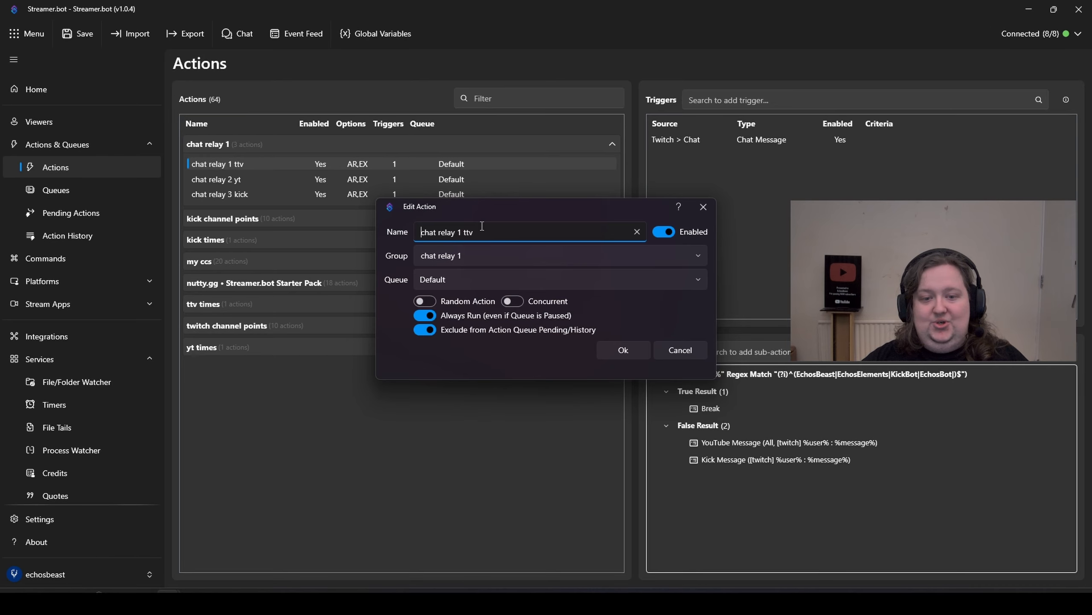
drag(422, 232, 499, 232)
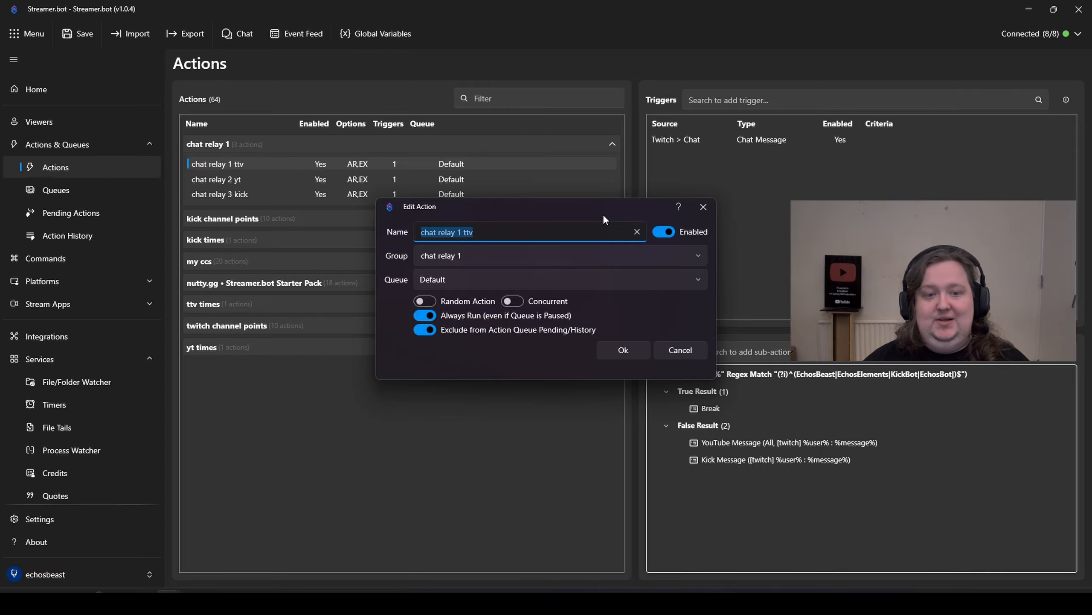
click(458, 232)
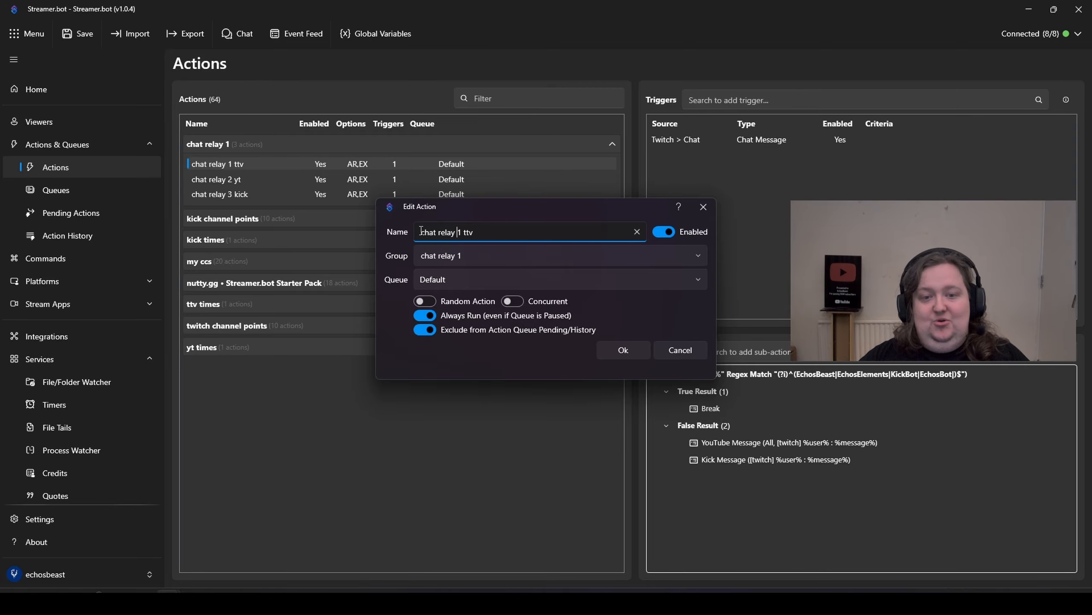
triple_click(475, 235)
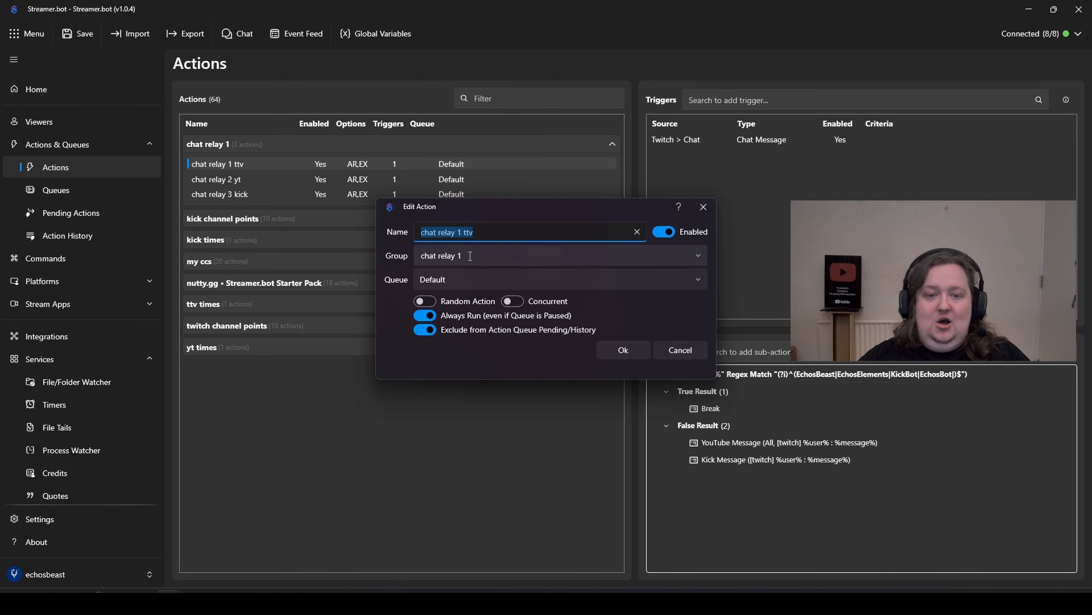
triple_click(450, 253)
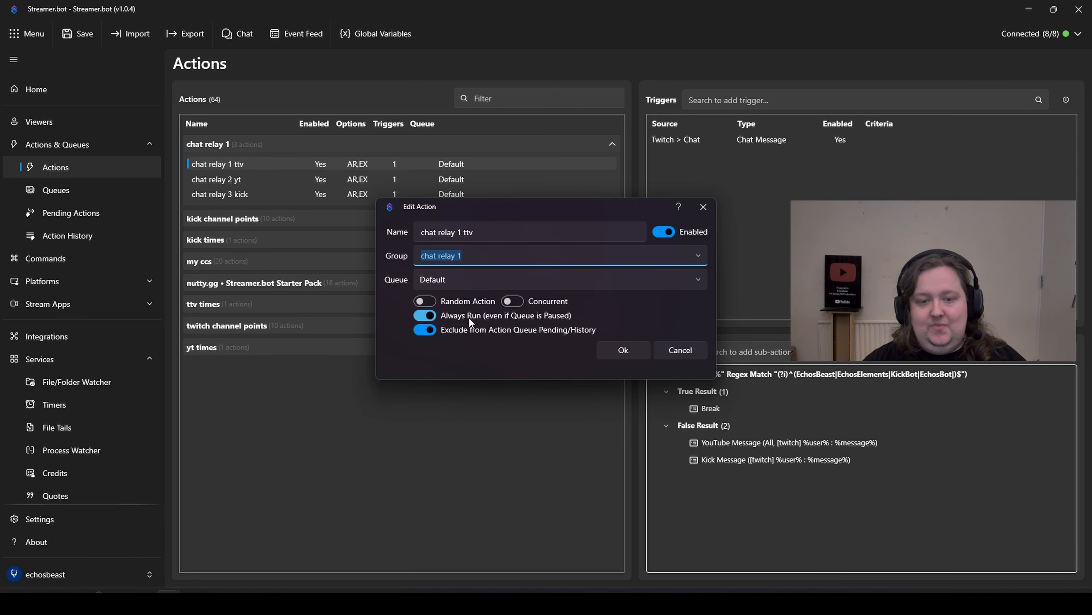
mouse_move(462, 322)
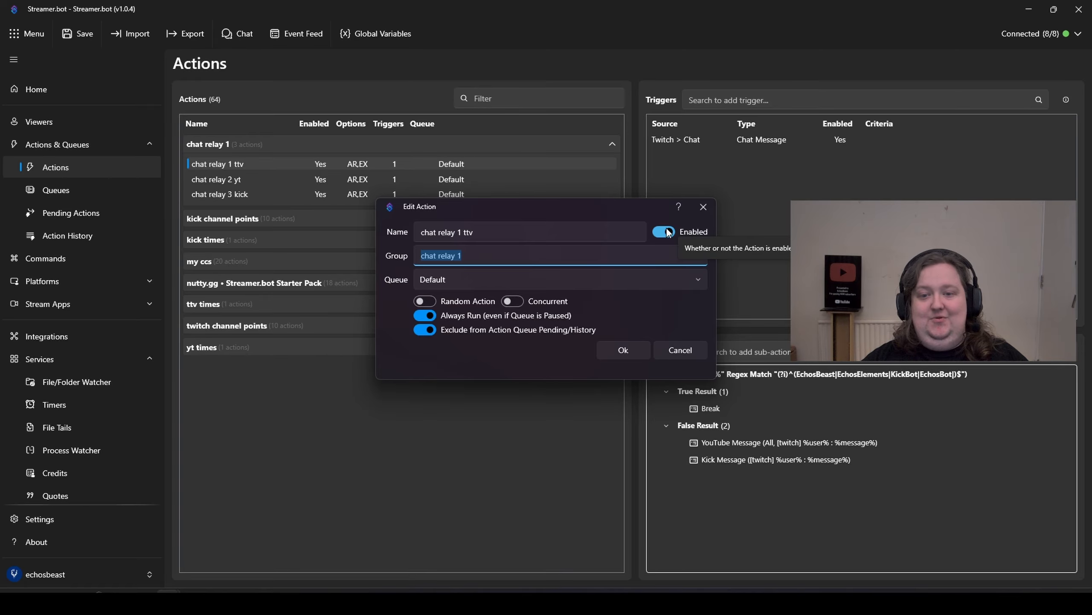
click(705, 207)
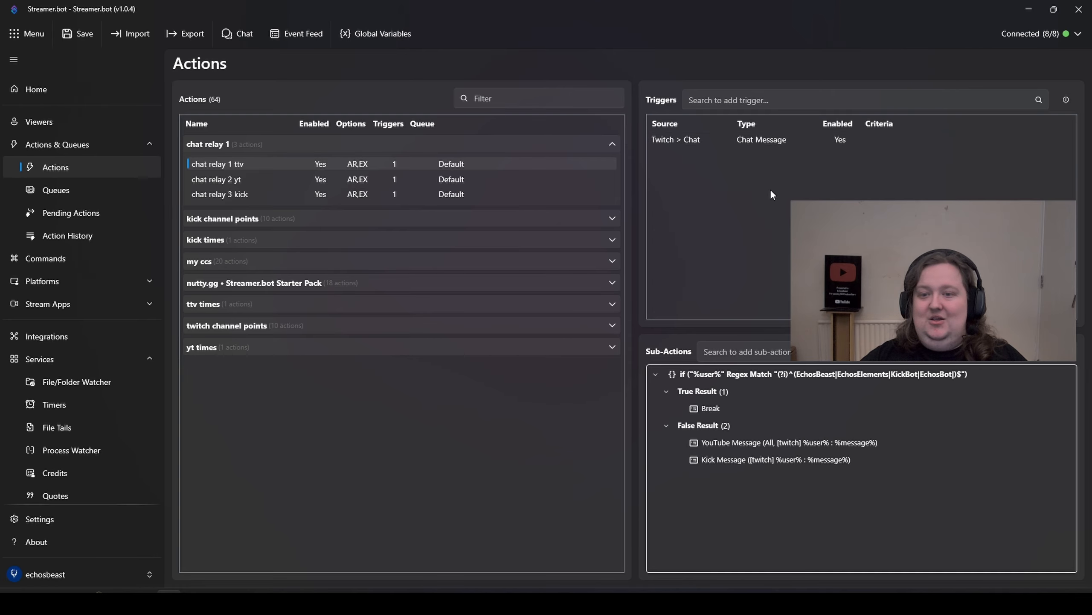
Browse the Twitch trigger categories that can be added to the "chat relay 1 ttv" action
right_click(780, 183)
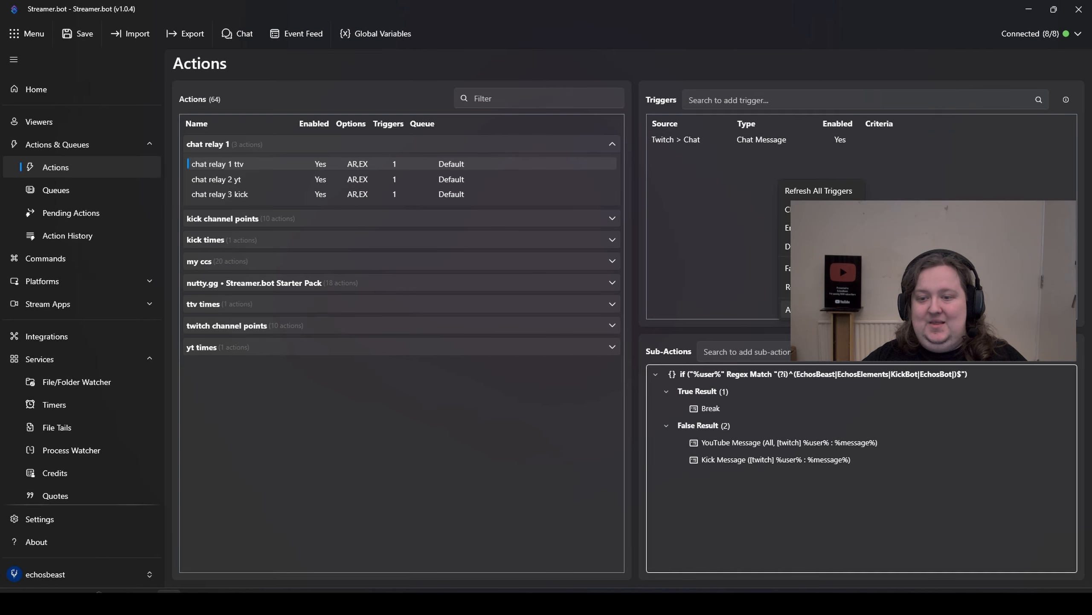
mouse_move(809, 309)
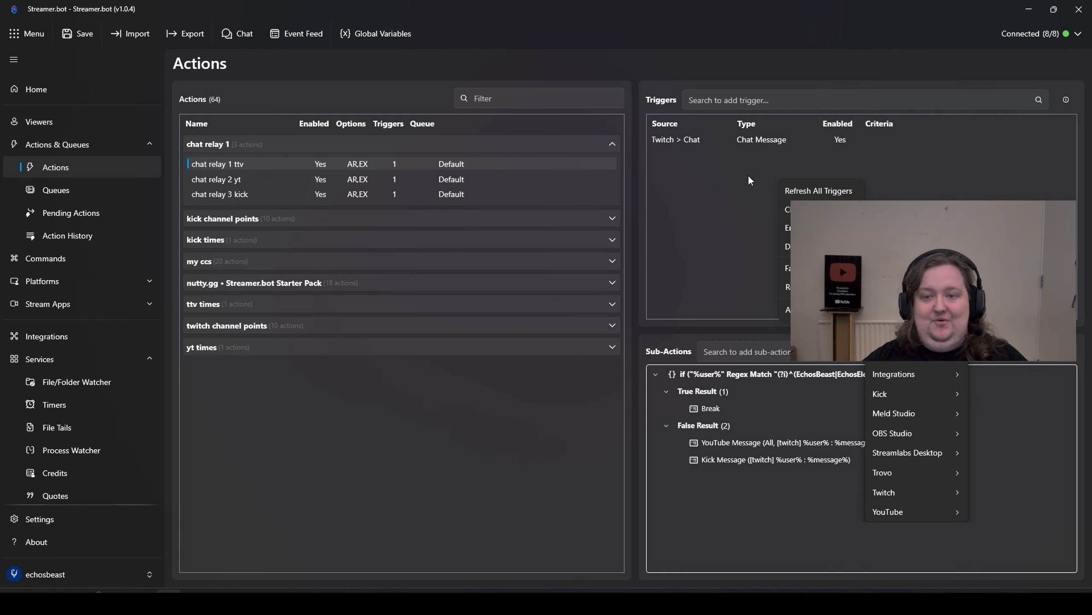
mouse_move(899, 493)
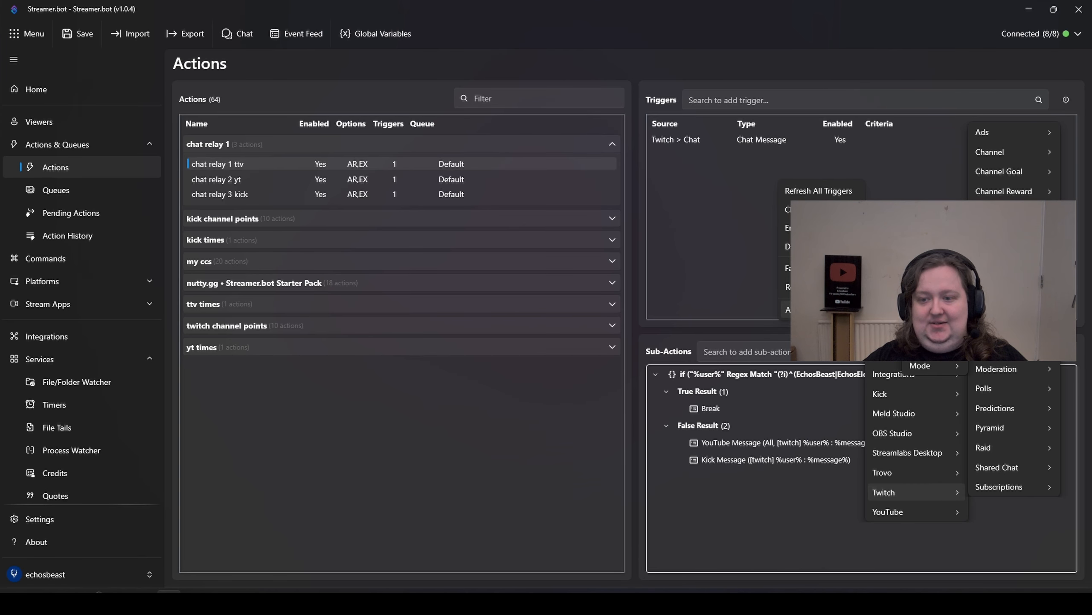
click(691, 188)
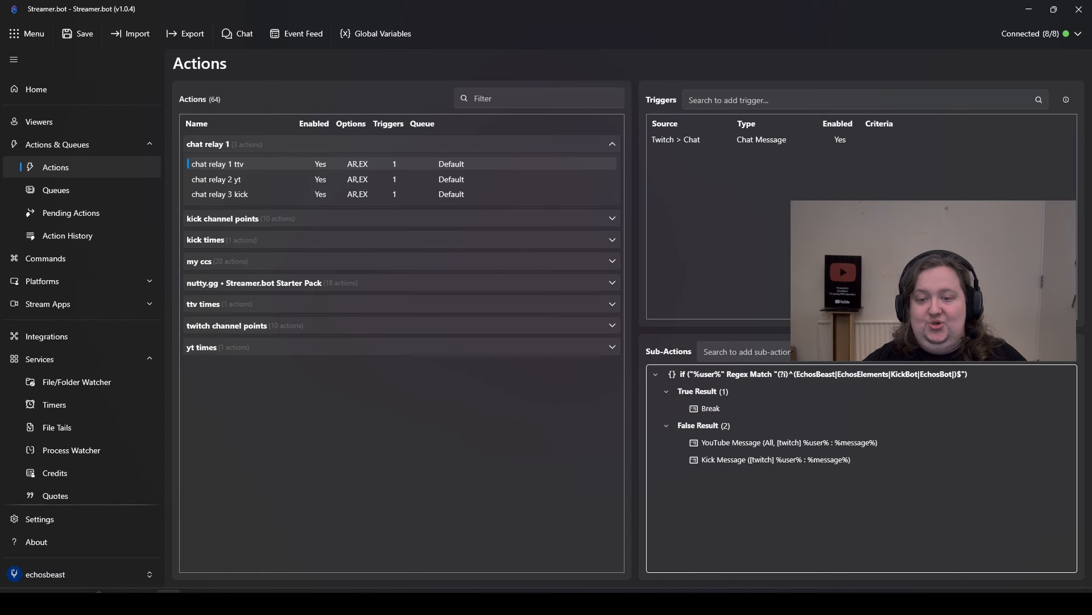
Search the available sub-actions for "if"
click(787, 353)
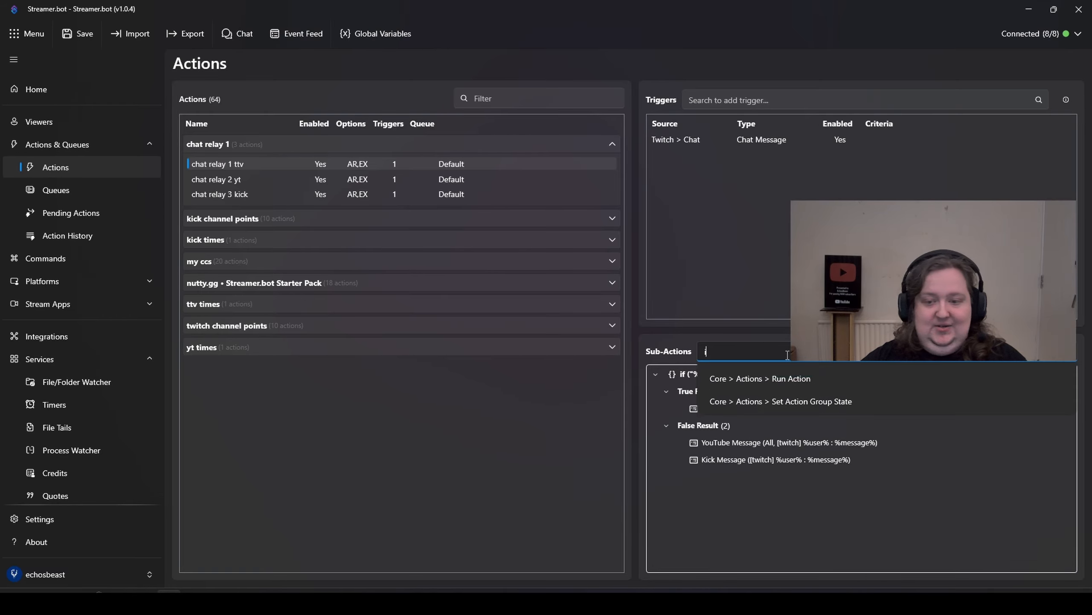
text(if)
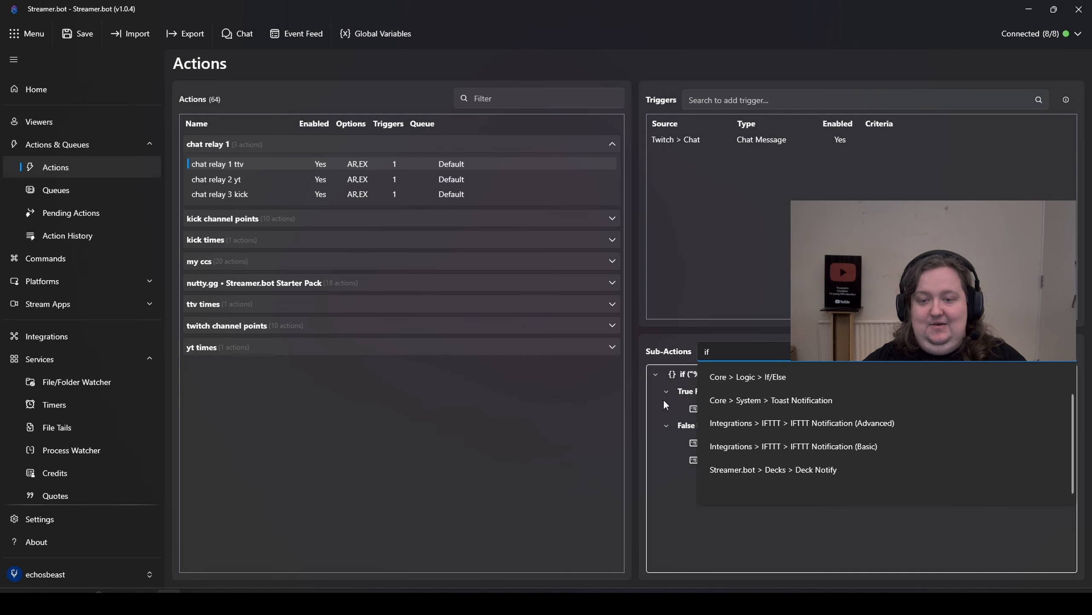
click(686, 508)
Open the existing If/Else sub-action and examine its input variable and the available comparison operations
double_click(763, 374)
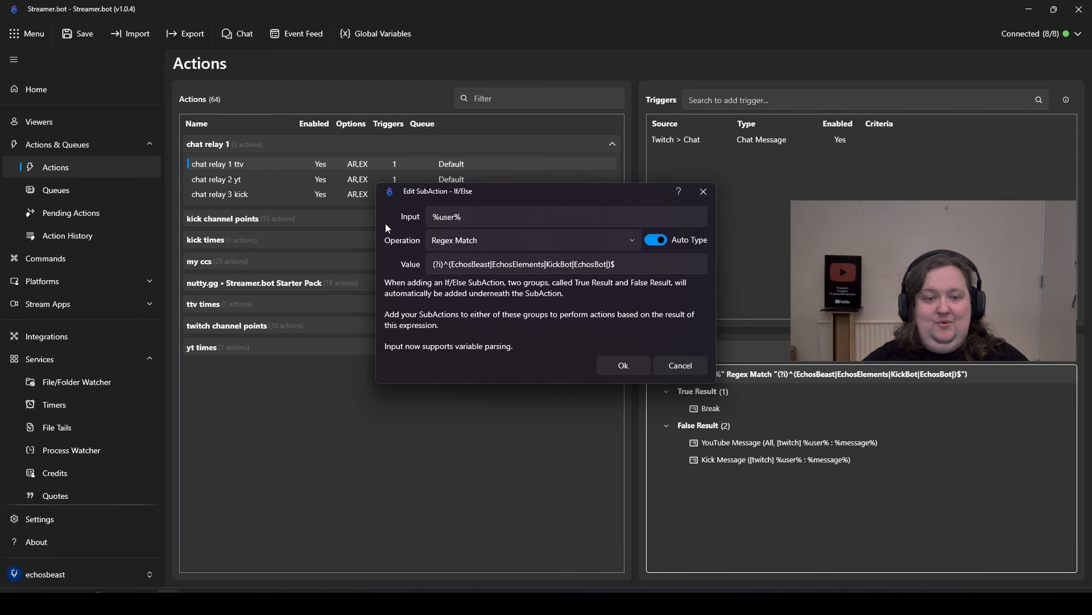
drag(470, 220, 435, 210)
click(439, 216)
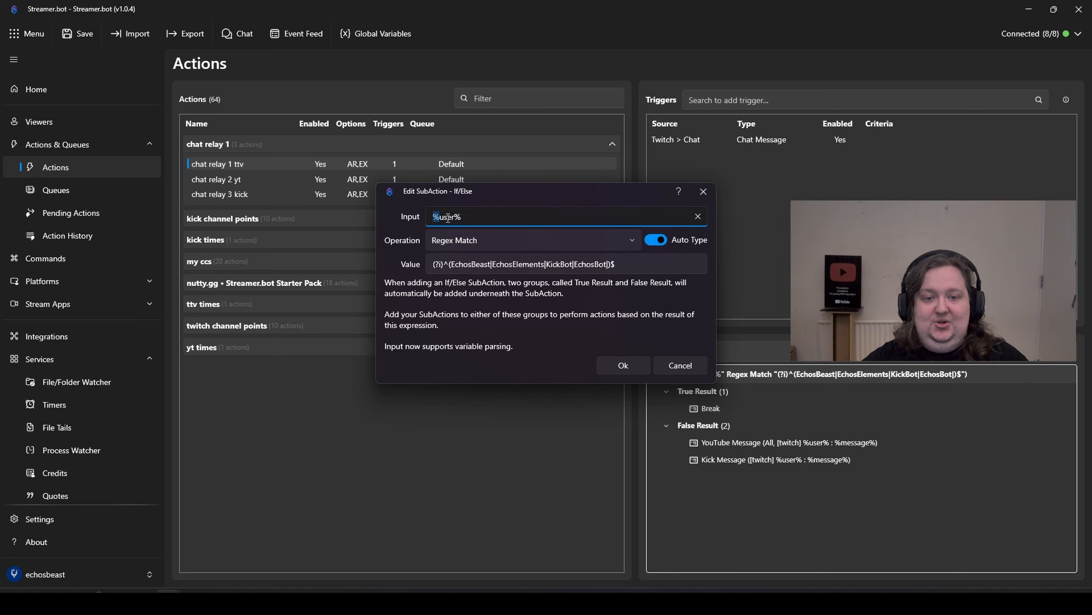
click(448, 217)
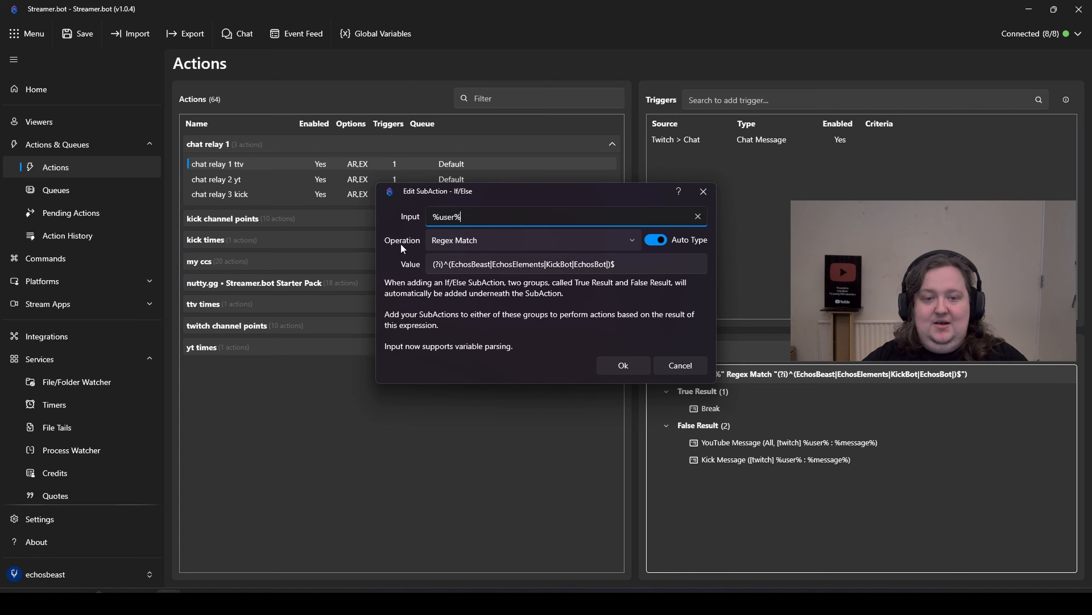
click(487, 238)
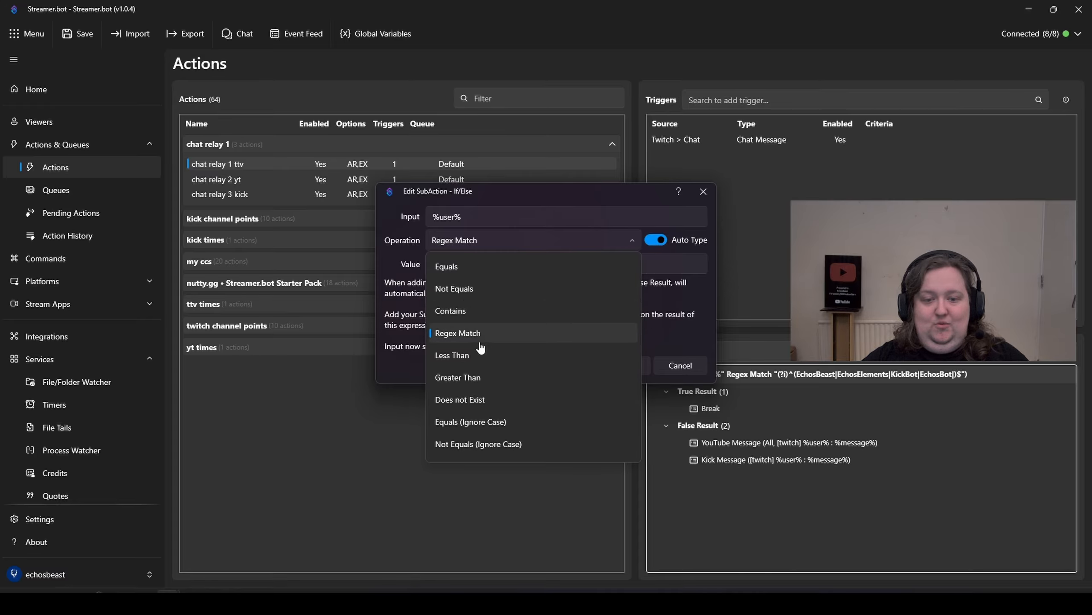
click(387, 263)
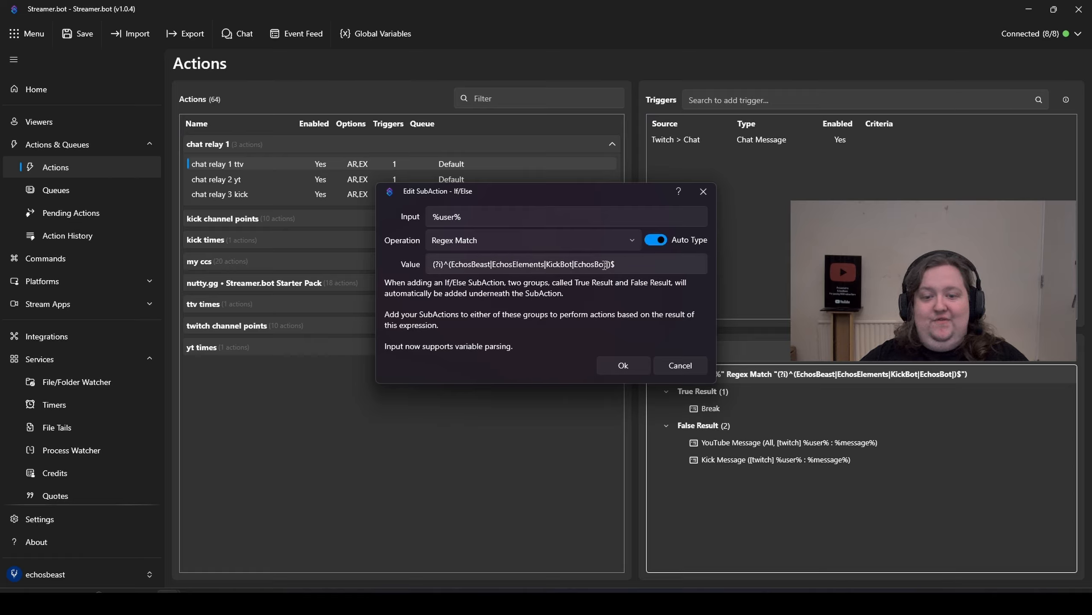
Examine the regex value listing the account names in the If/Else sub-action, and close the dialog unchanged
drag(621, 264, 374, 260)
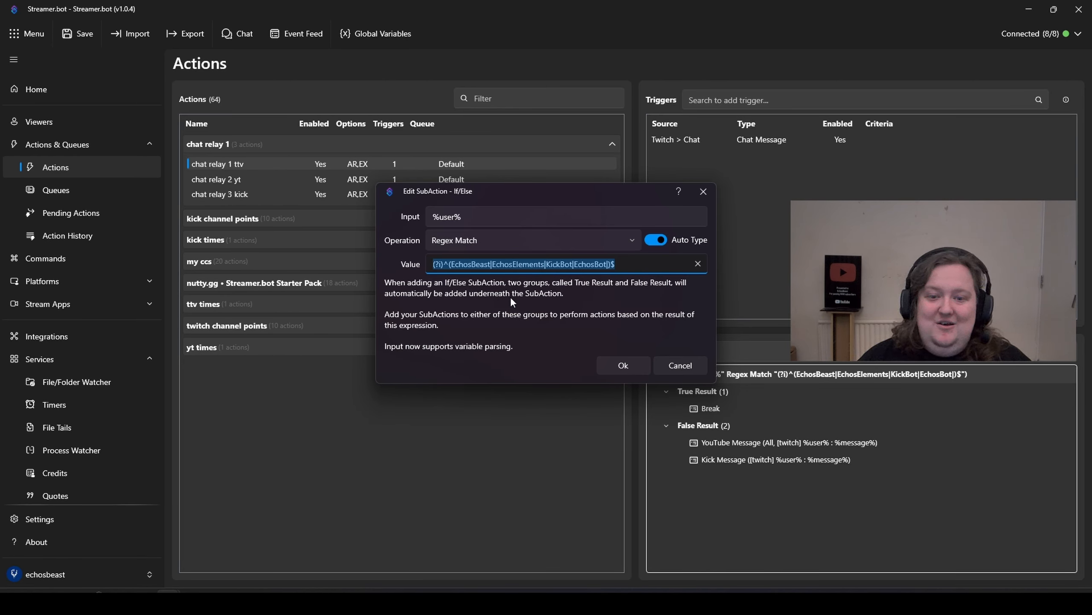
click(458, 264)
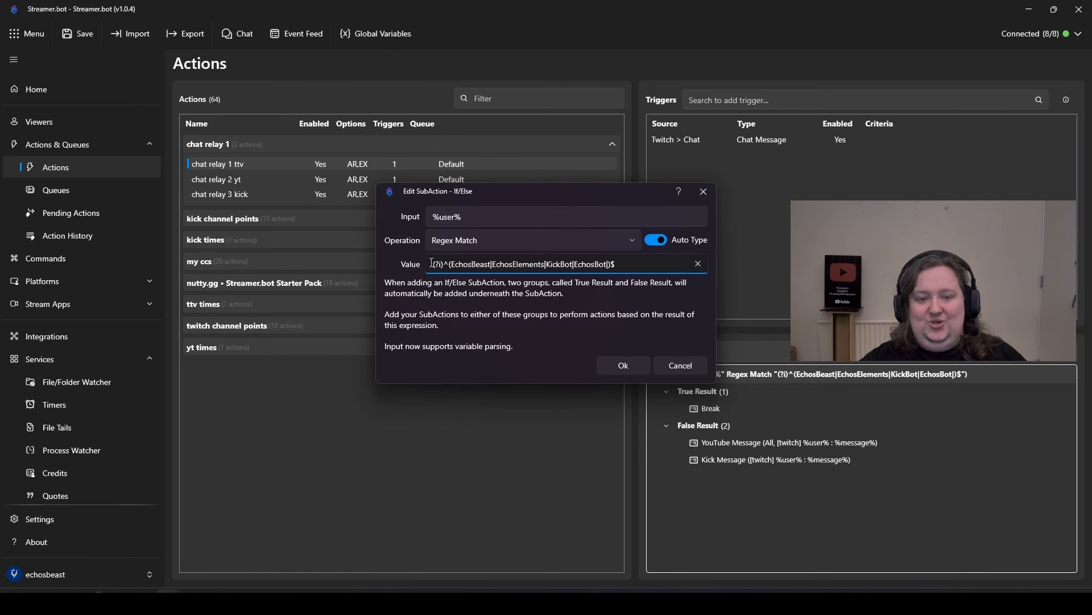
click(451, 262)
drag(432, 264, 513, 262)
click(477, 263)
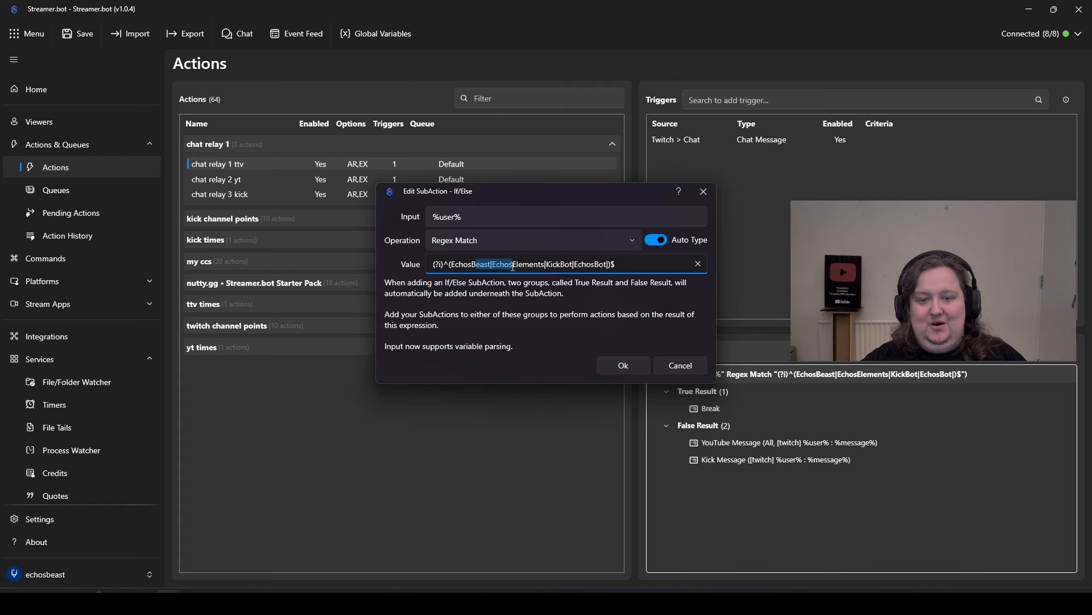
click(523, 261)
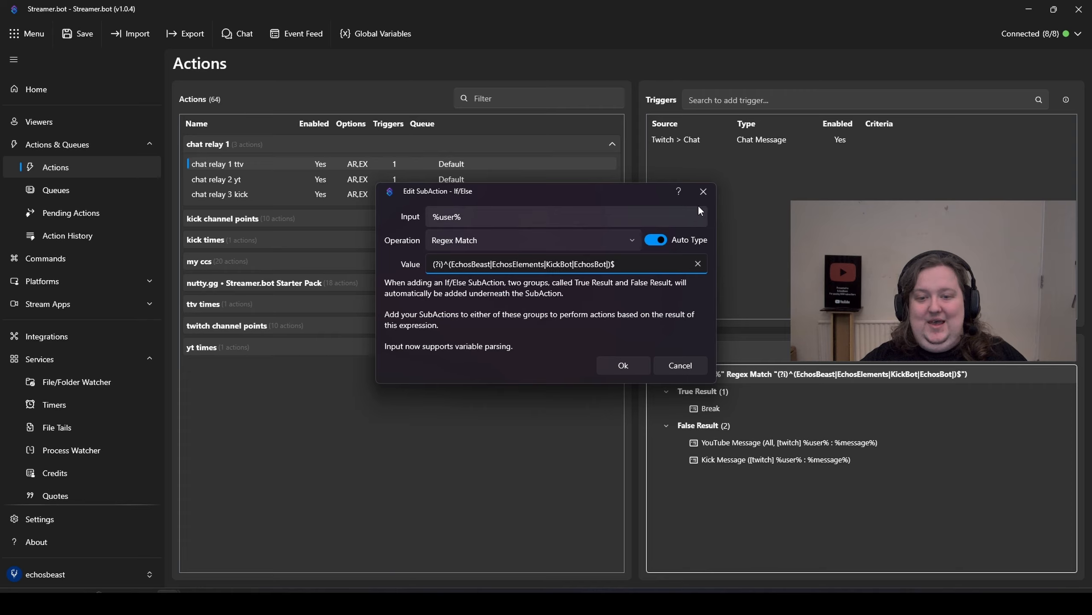
click(704, 192)
Examine the If/Else result groups and browse the core logic sub-actions that can be added to the True Result group
right_click(768, 374)
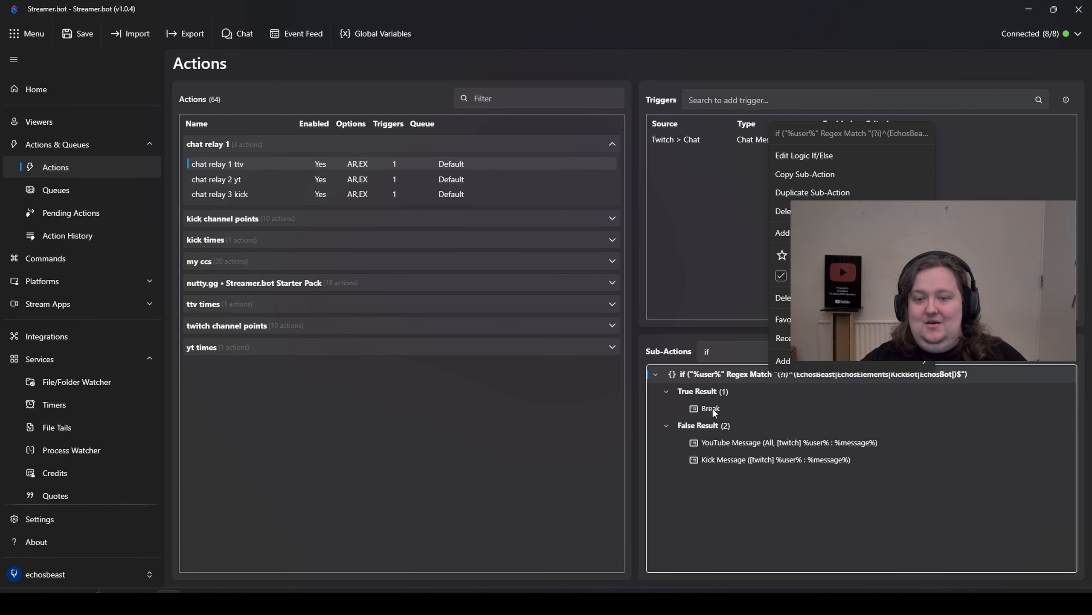
click(707, 391)
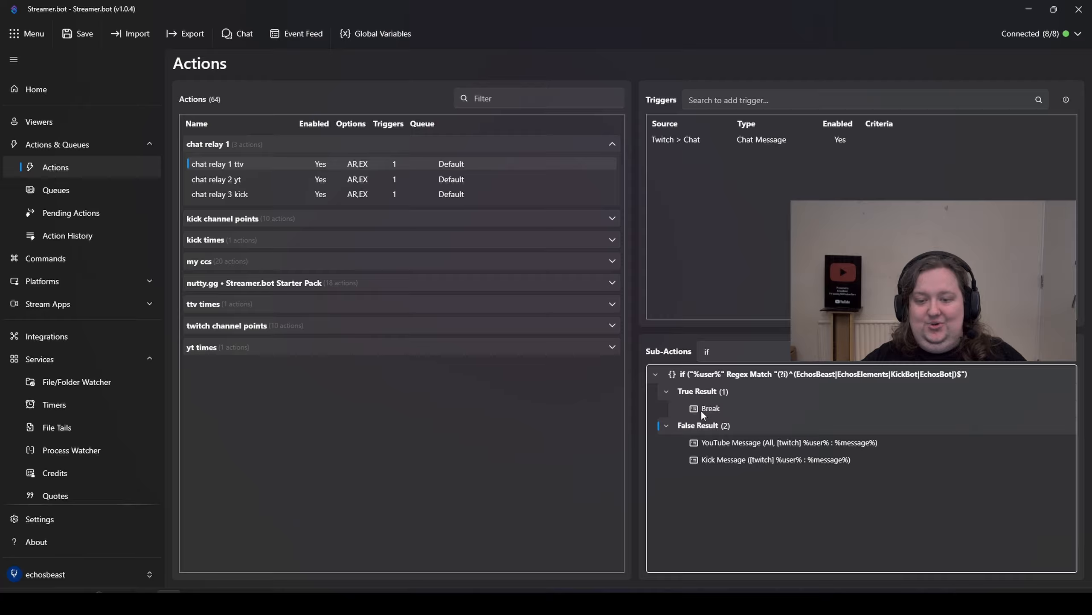
click(705, 425)
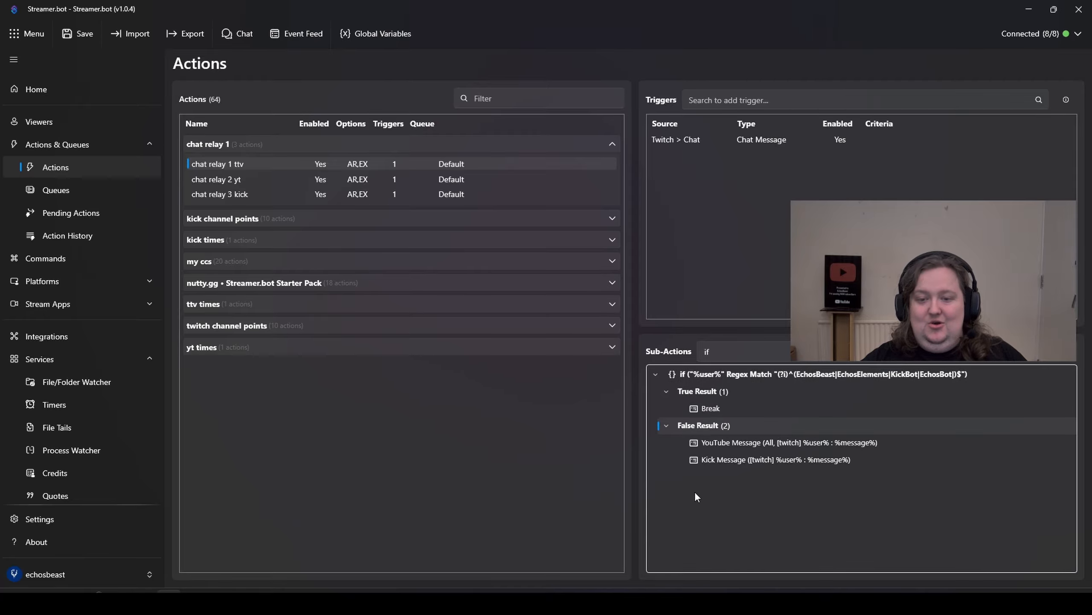
right_click(699, 390)
mouse_move(731, 376)
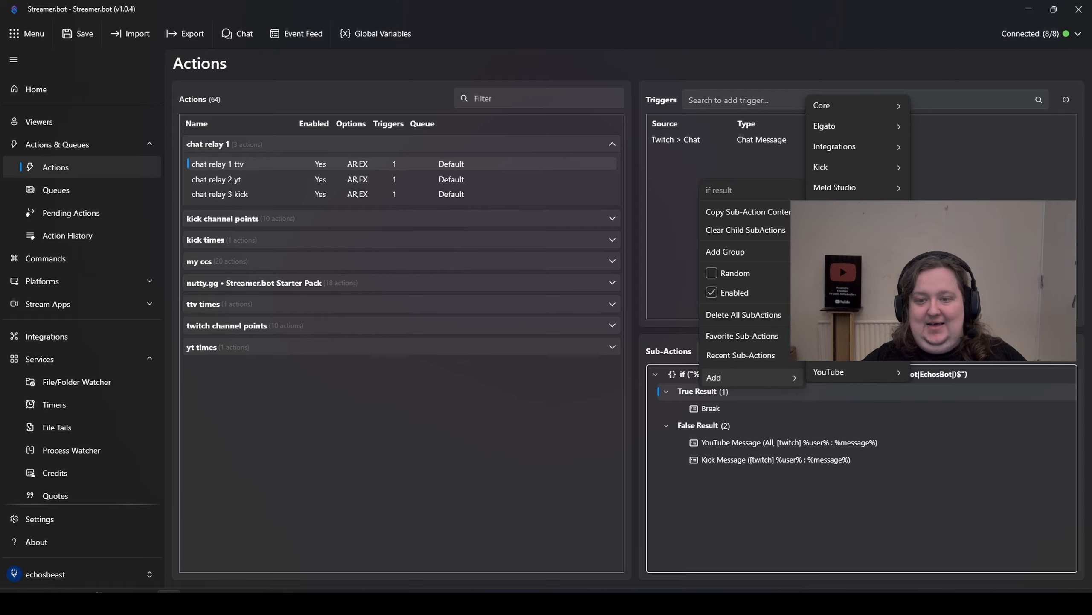
mouse_move(840, 106)
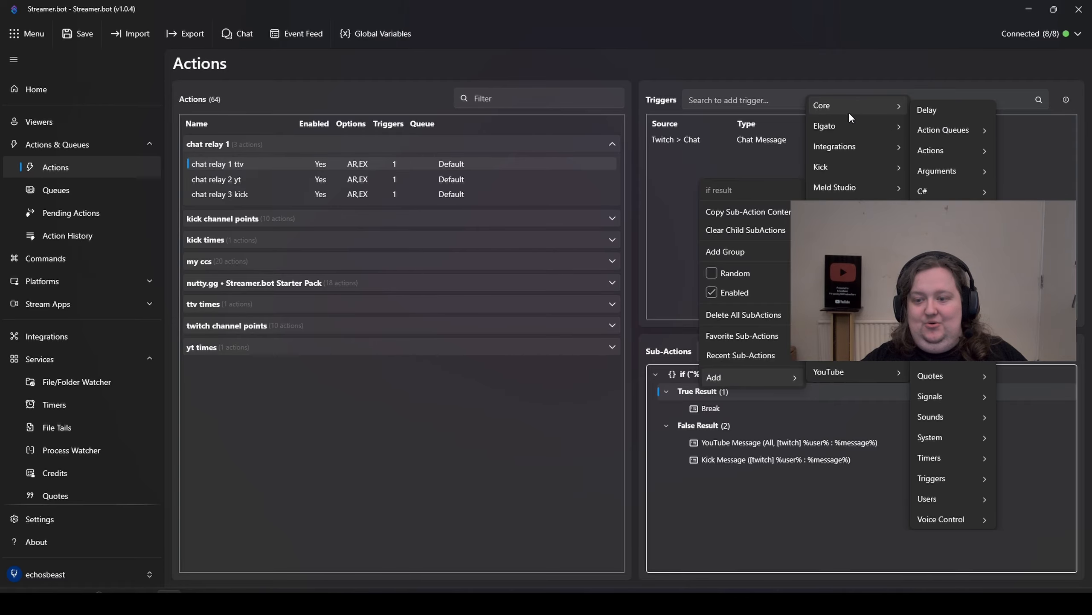
mouse_move(942, 294)
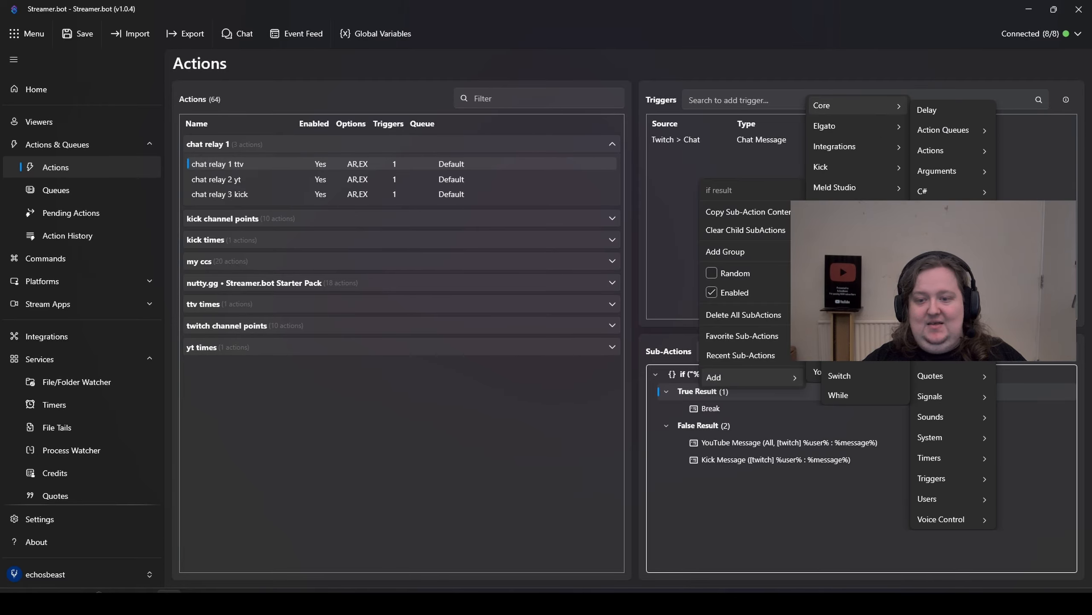
click(716, 520)
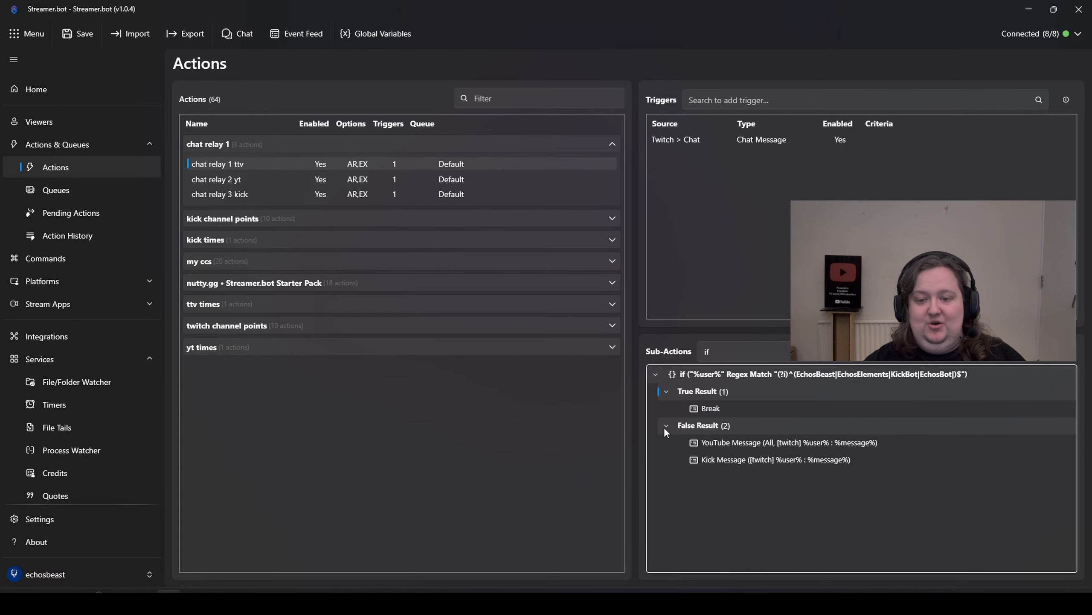
Browse the YouTube and Kick sub-actions that can be added to the False Result group
right_click(708, 422)
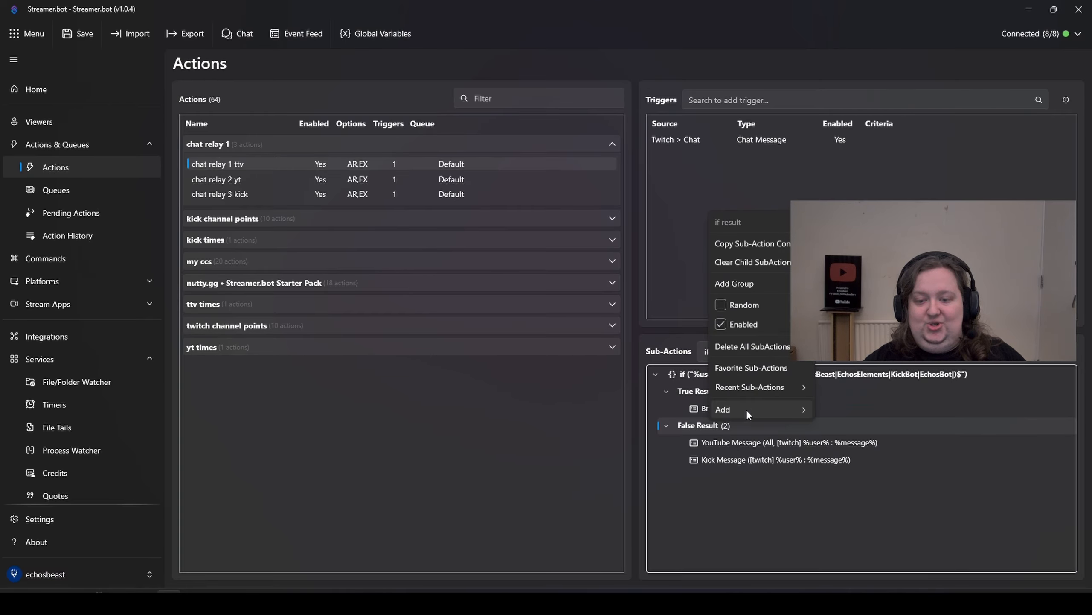
mouse_move(748, 406)
mouse_move(833, 406)
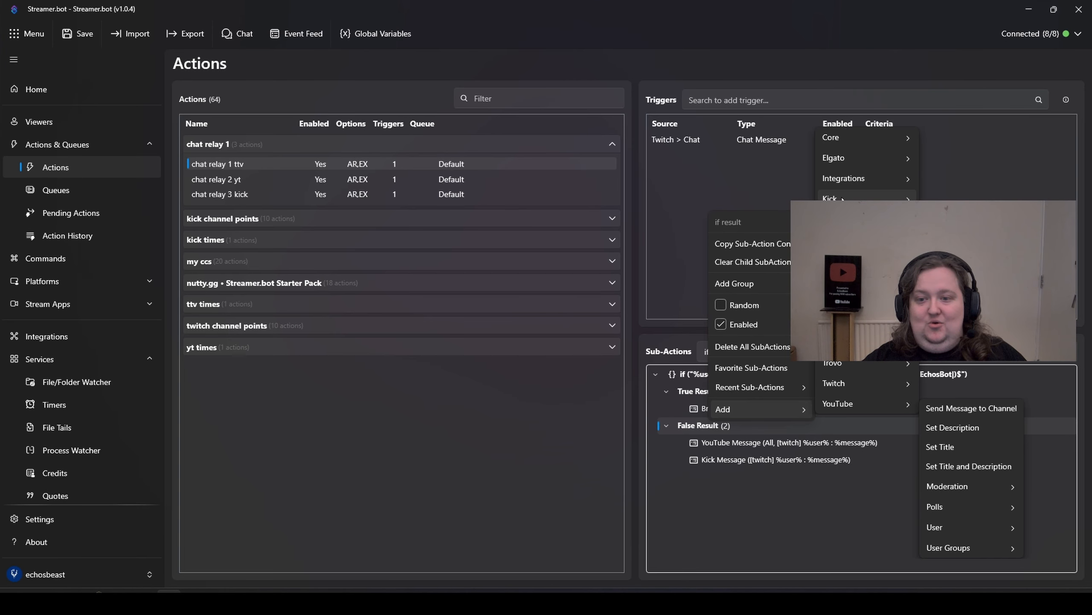
mouse_move(842, 199)
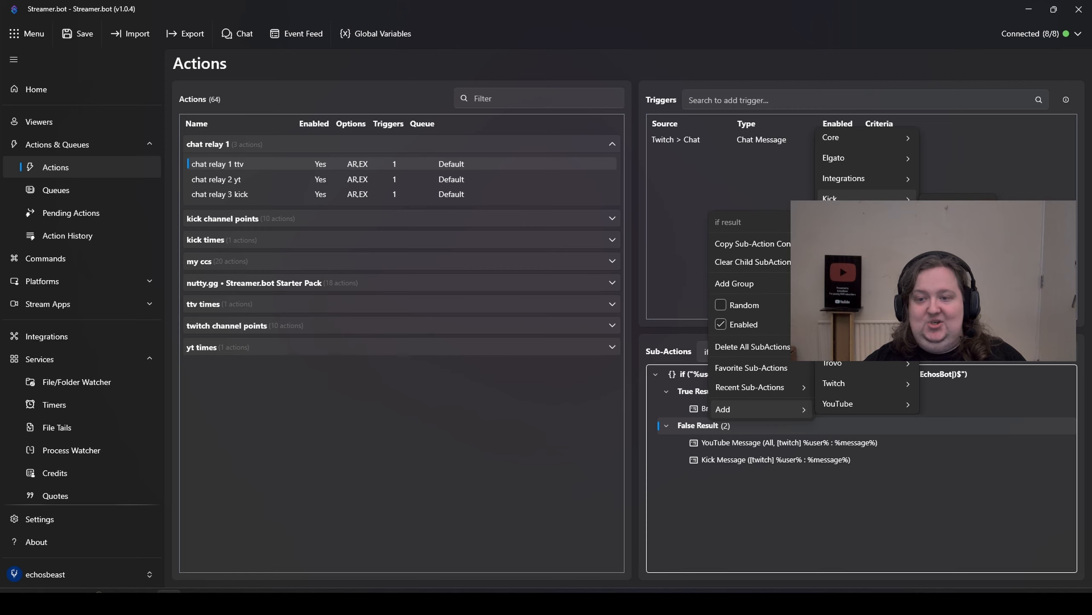
click(745, 499)
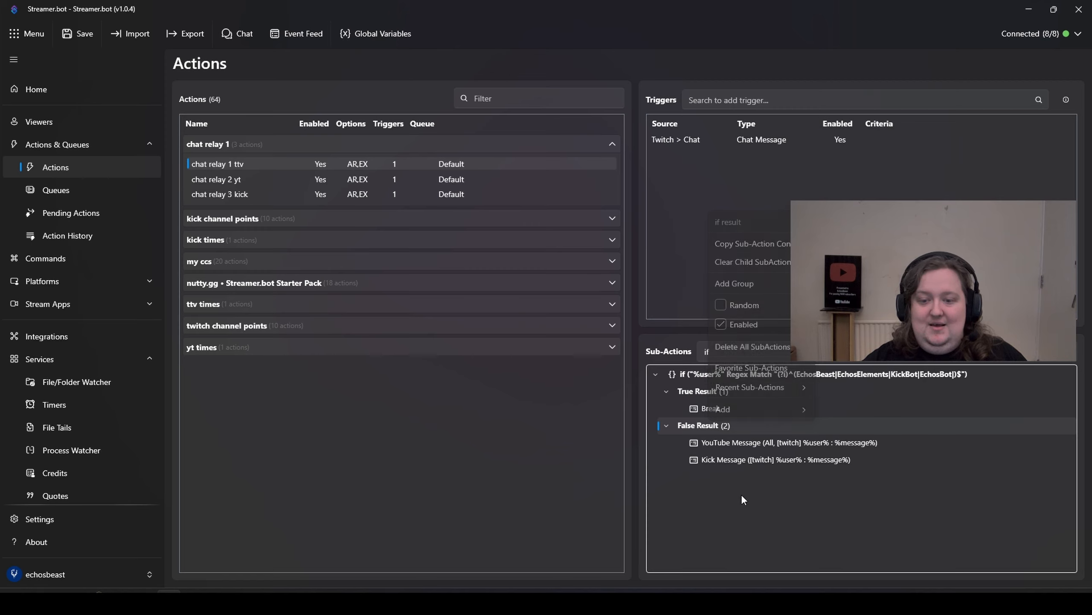
Open the YouTube message sub-action under False Result, examine its platform tag and user and message variables, and close it unchanged
double_click(762, 442)
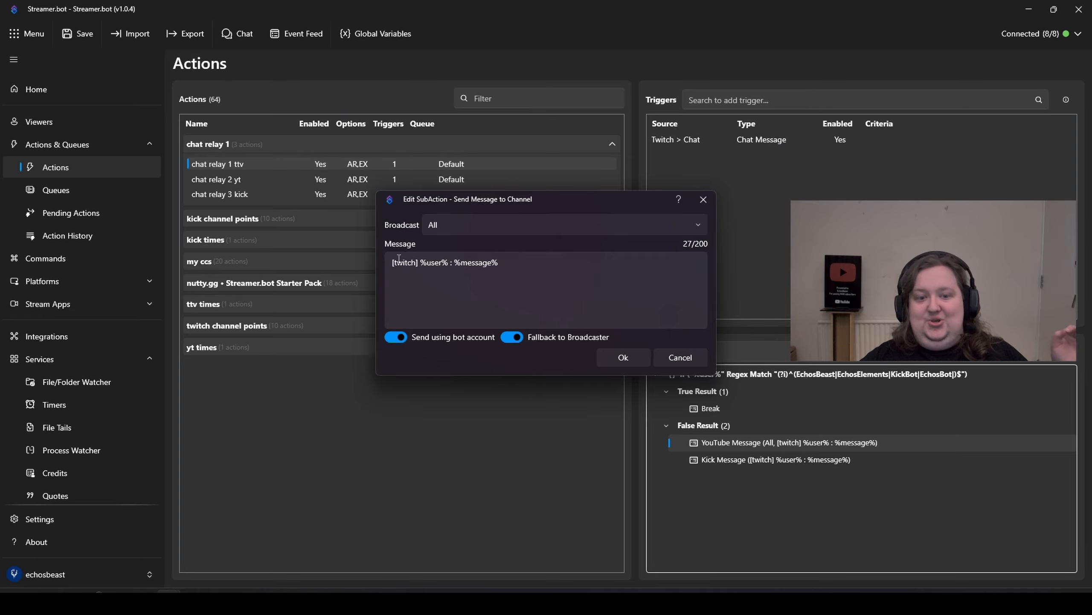
drag(399, 258, 453, 261)
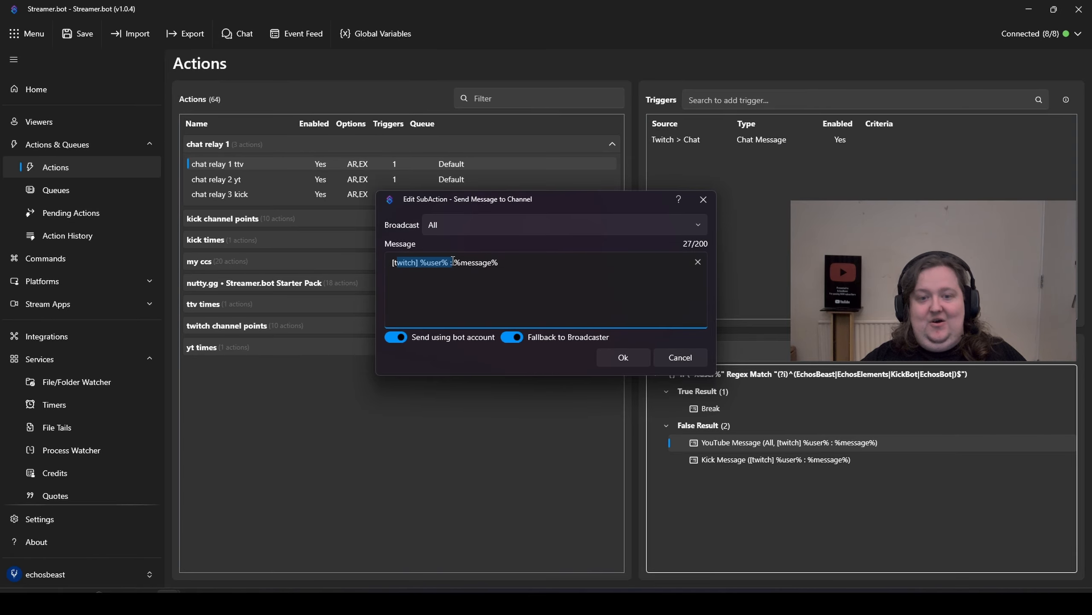
click(499, 262)
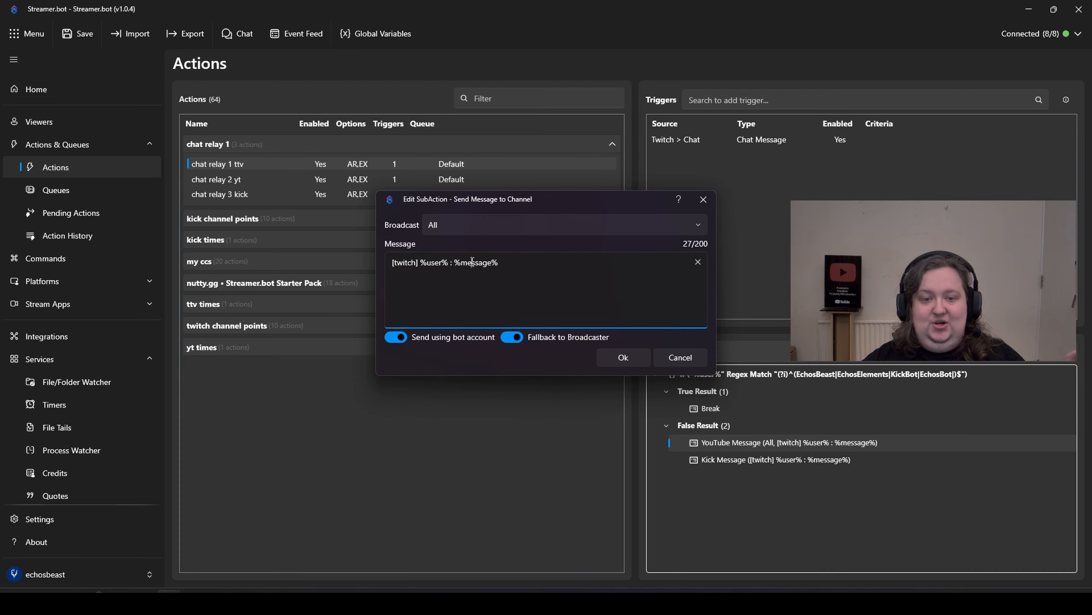
drag(499, 263, 561, 267)
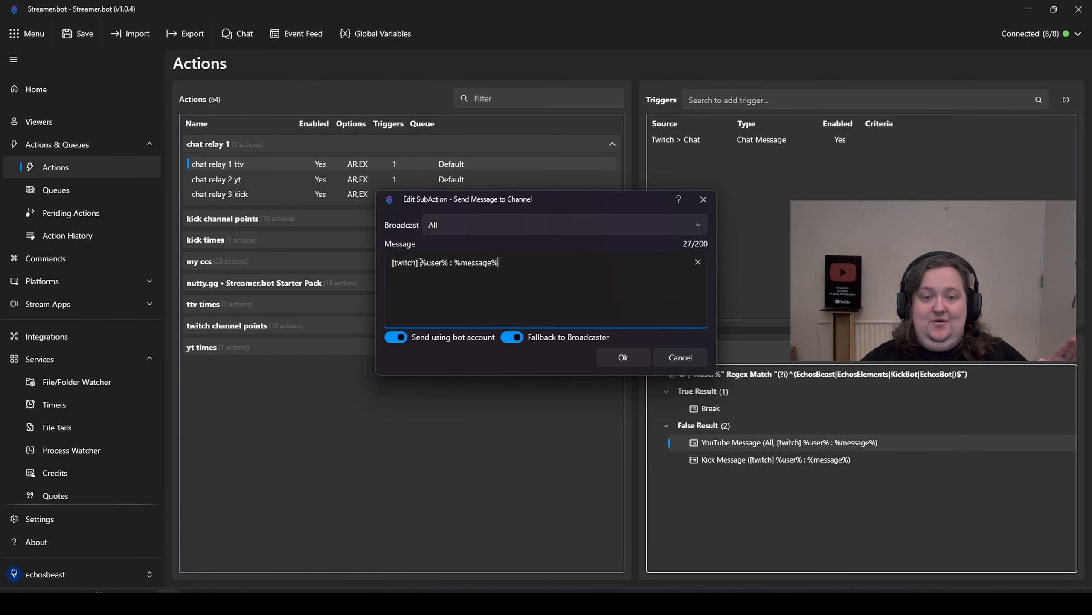
drag(420, 262, 390, 262)
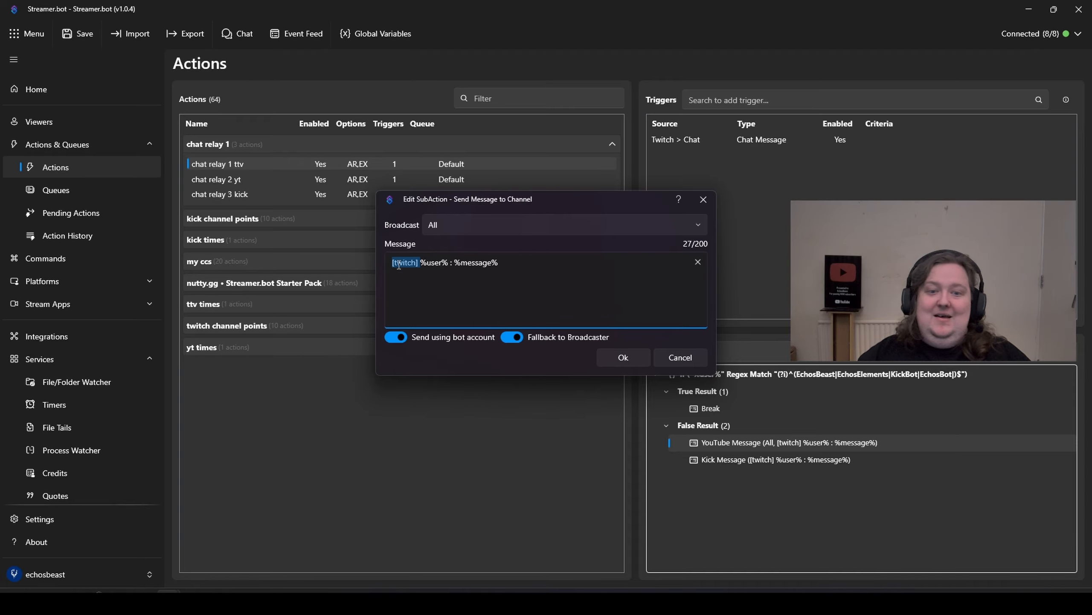
click(422, 262)
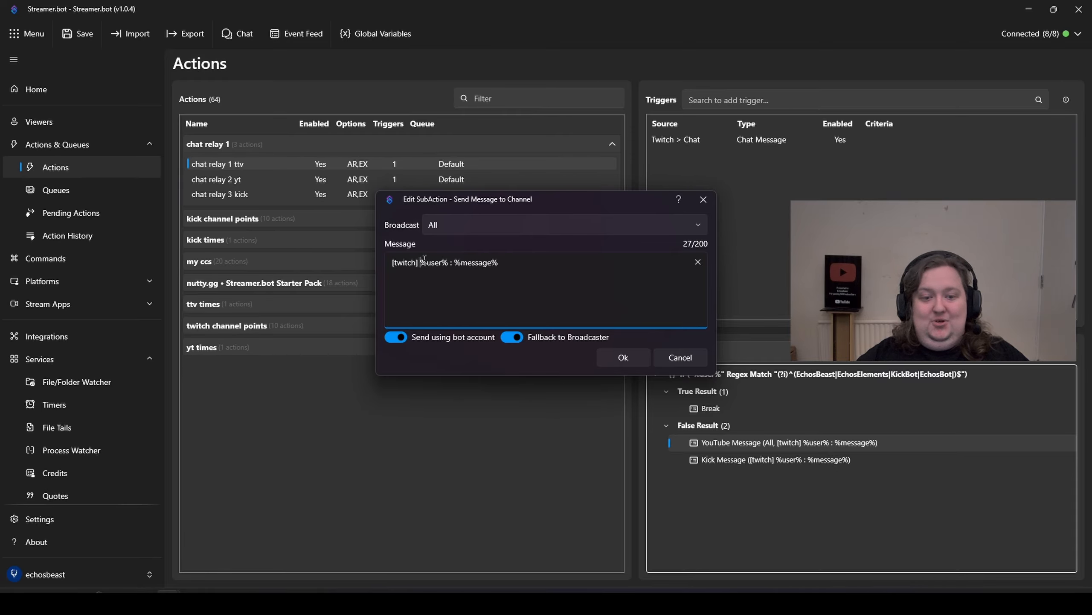
drag(431, 262, 447, 262)
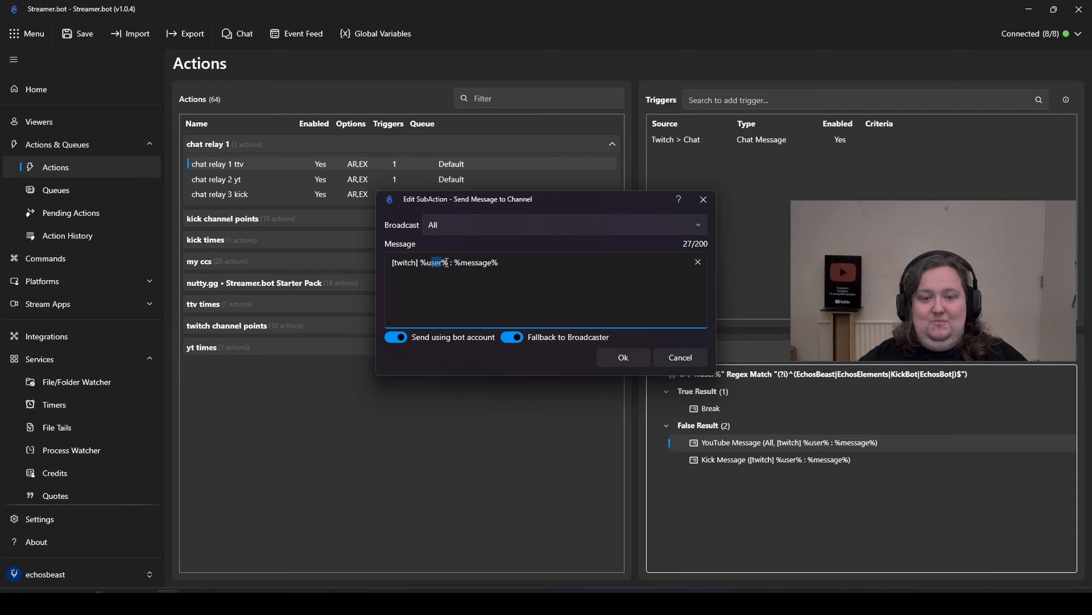
click(444, 262)
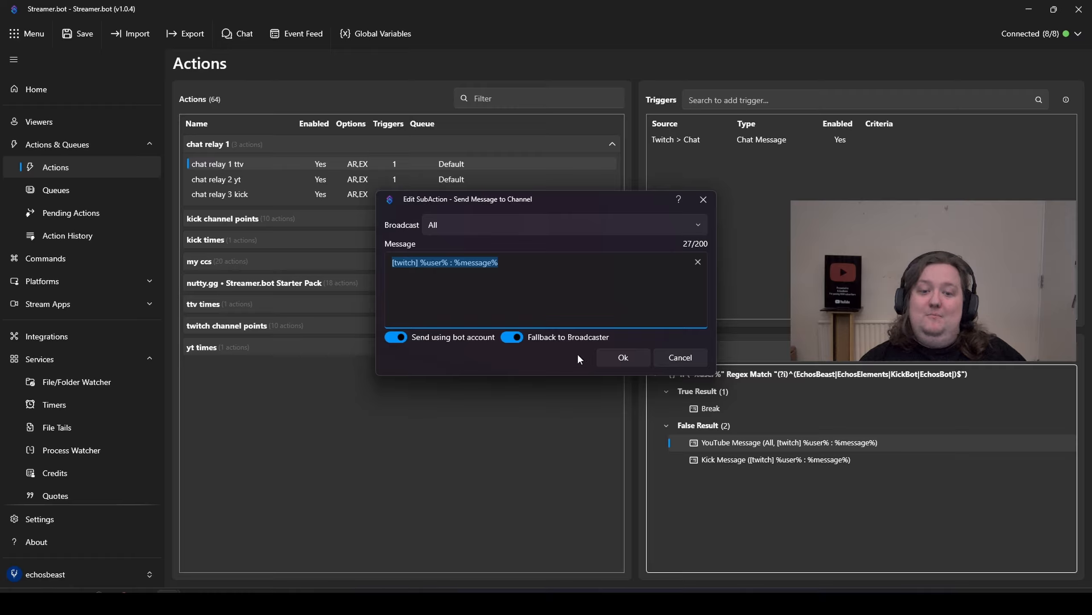
click(625, 358)
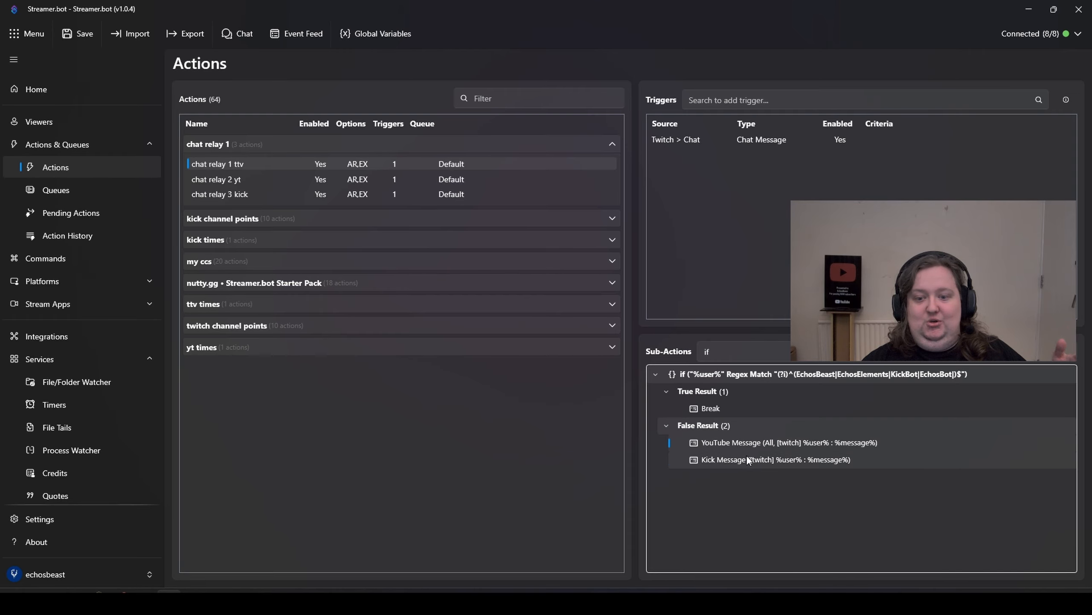
Review the triggers and sub-actions of the "chat relay 2 yt" and "chat relay 3 kick" actions
click(235, 181)
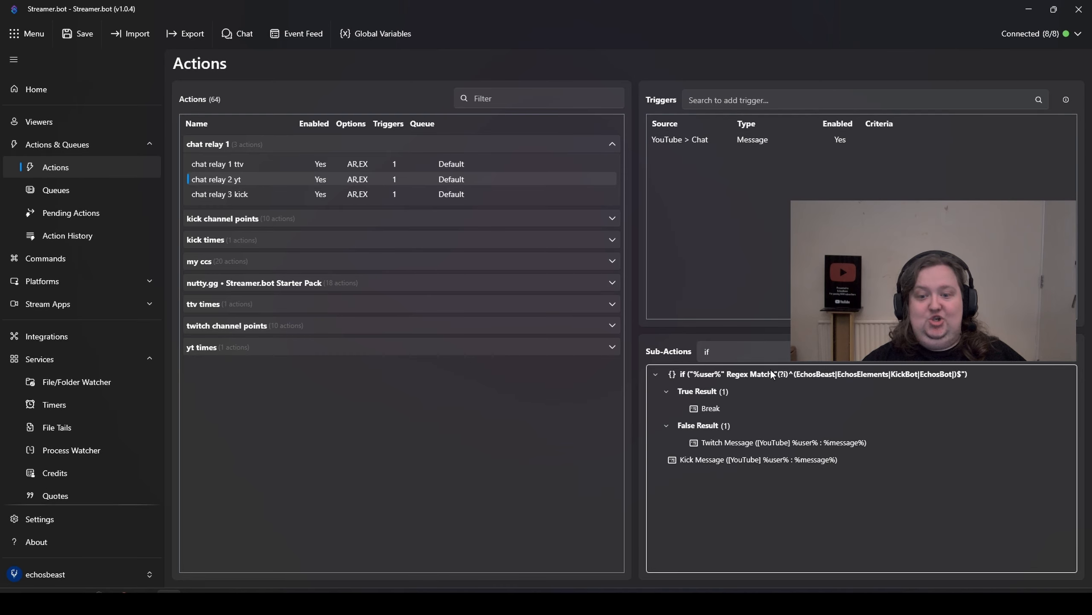
click(289, 195)
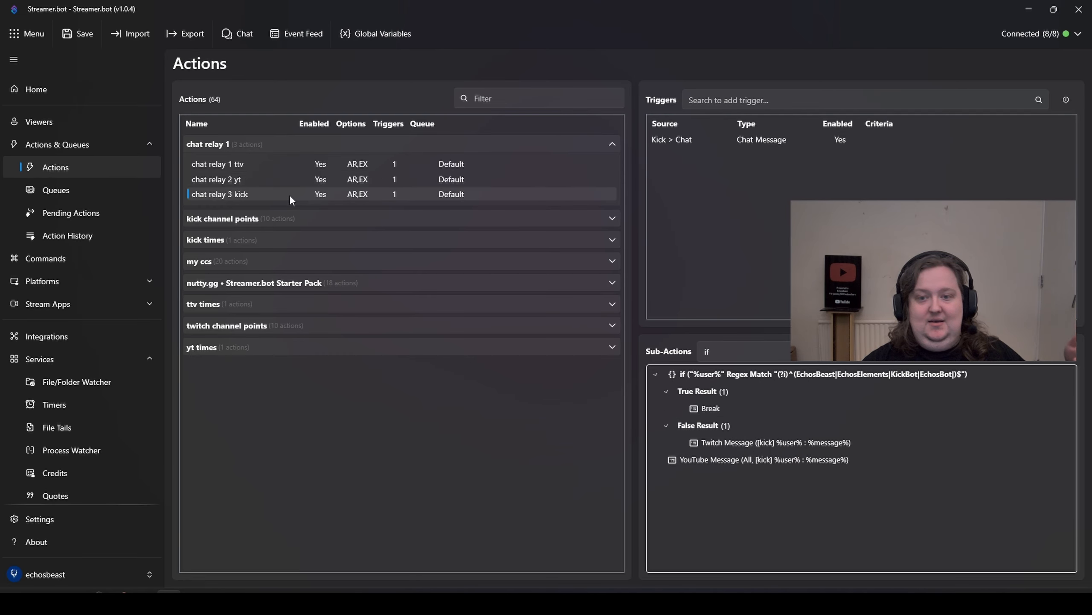